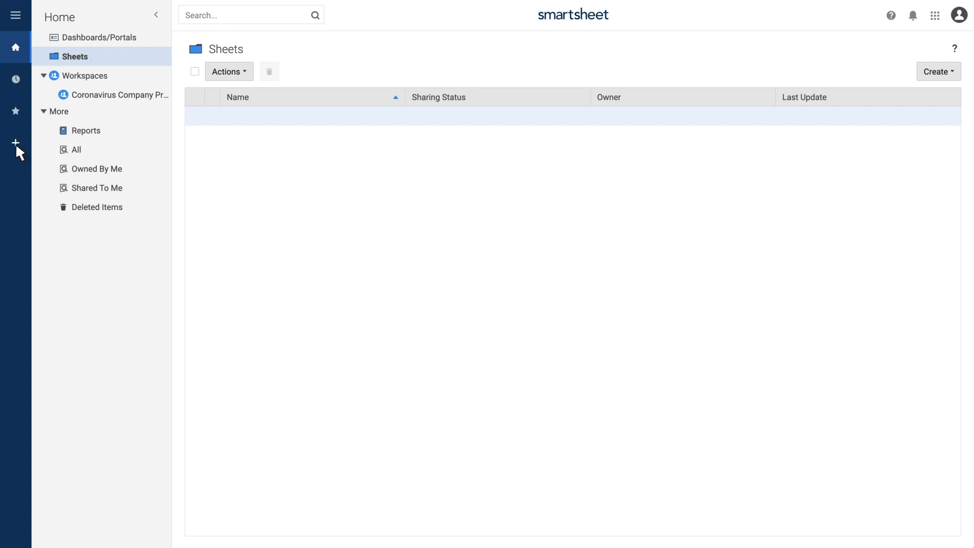
Search the Solution Center for "Coronavirus" and open the setup page of the Coronavirus Preparedness template set
{"action": "left_click", "coordinate": [16, 144]}
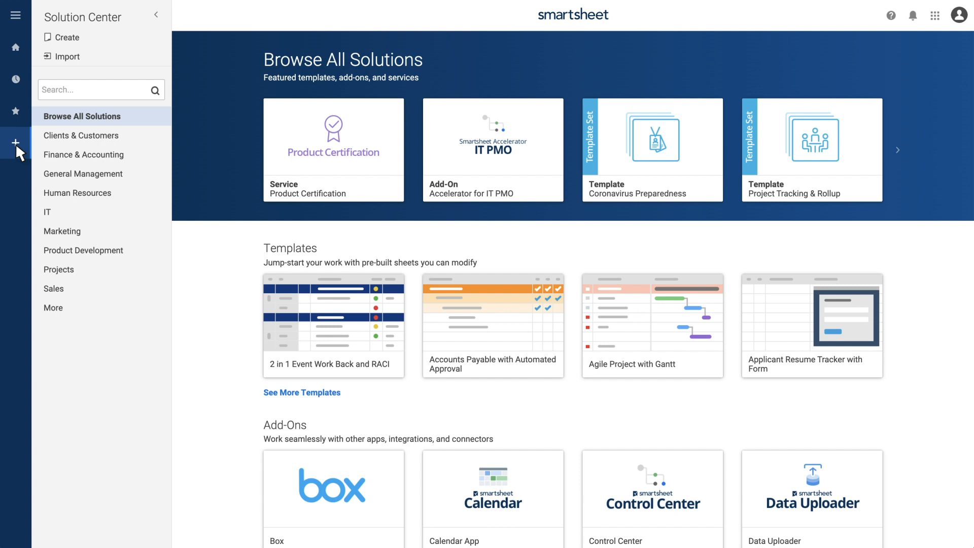
{"action": "left_click", "coordinate": [46, 95]}
{"action": "type", "text": "Coronavirus"}
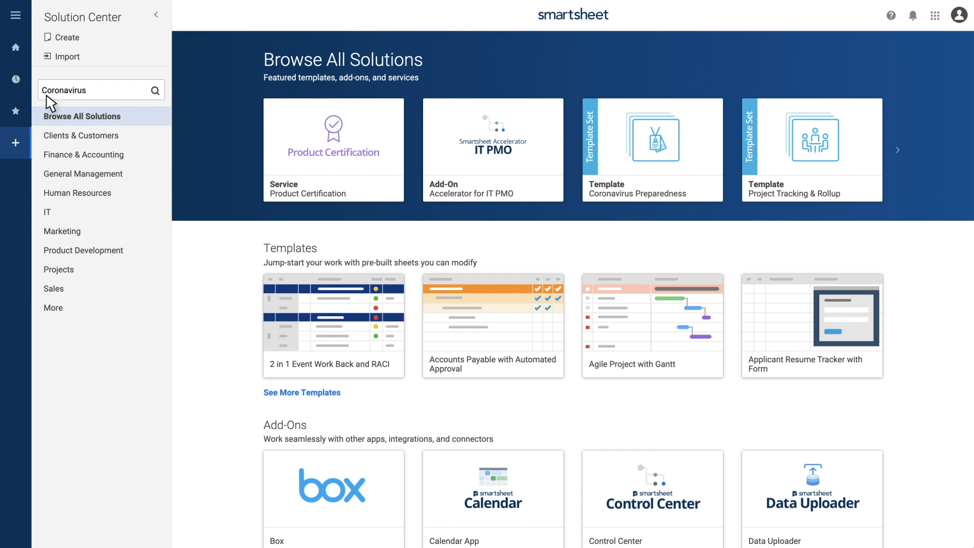
{"action": "key", "text": "Return"}
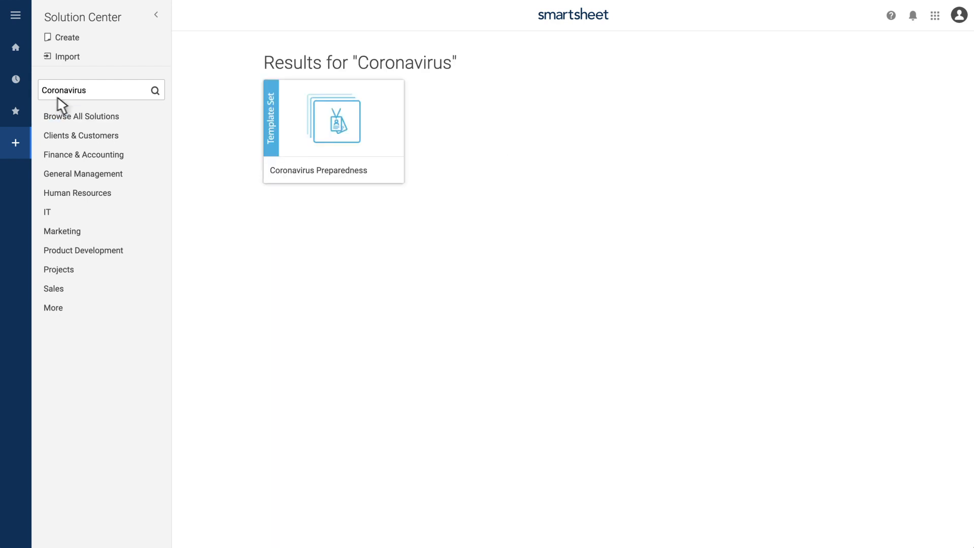
{"action": "left_click", "coordinate": [302, 151]}
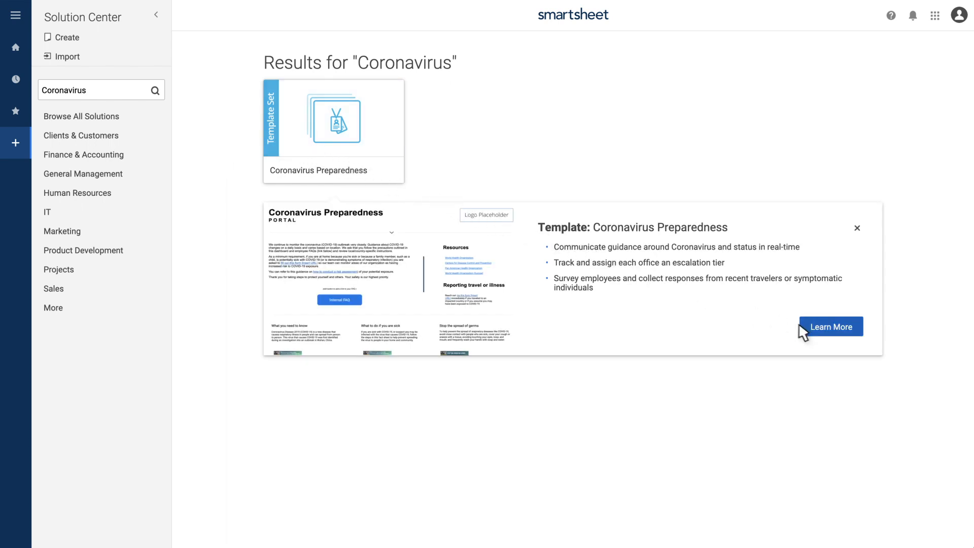
{"action": "left_click", "coordinate": [811, 329]}
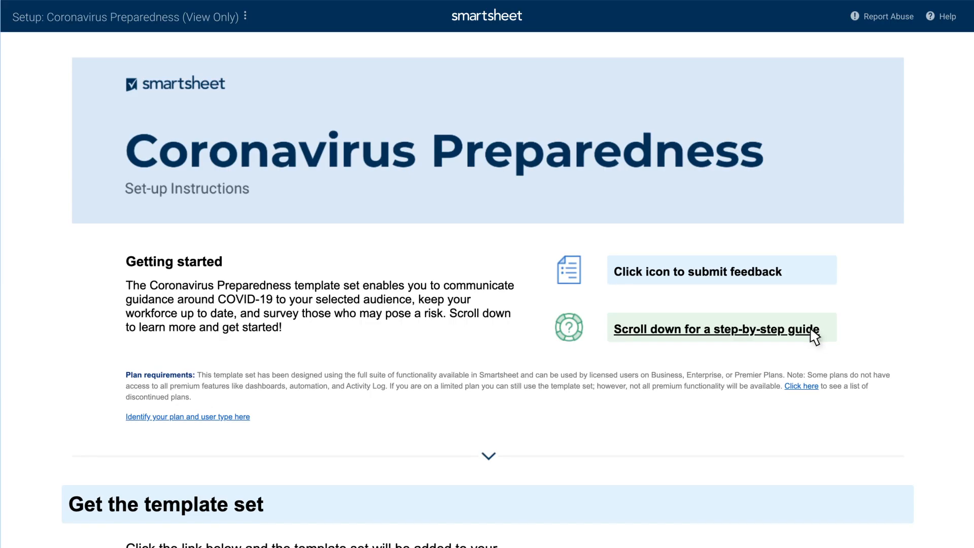
Get the Coronavirus Preparedness template set and move its folder from Sheets into the existing Coronavirus company workspace
{"action": "scroll", "coordinate": [813, 335], "scroll_direction": "down", "scroll_amount": 2}
{"action": "scroll", "coordinate": [814, 336], "scroll_direction": "down", "scroll_amount": 8}
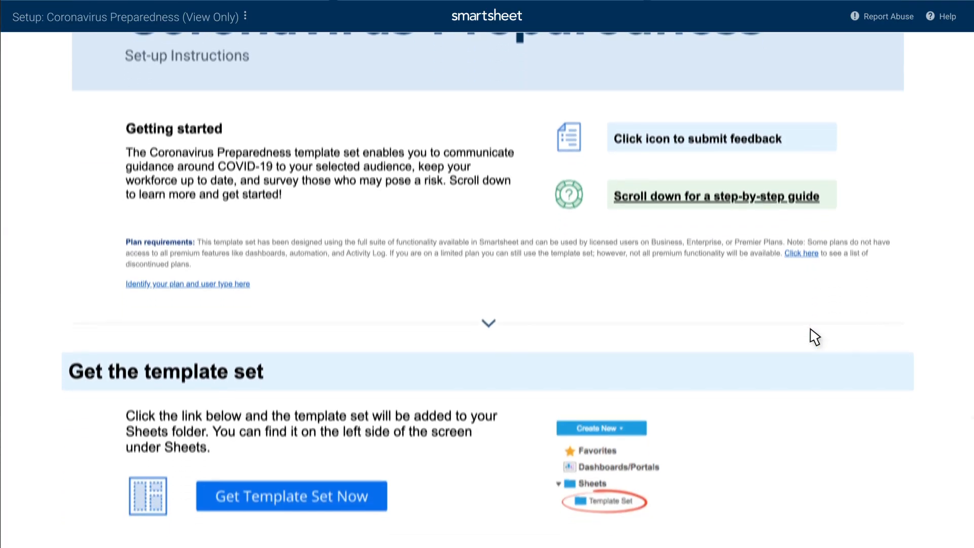
{"action": "scroll", "coordinate": [814, 337], "scroll_direction": "down", "scroll_amount": 4}
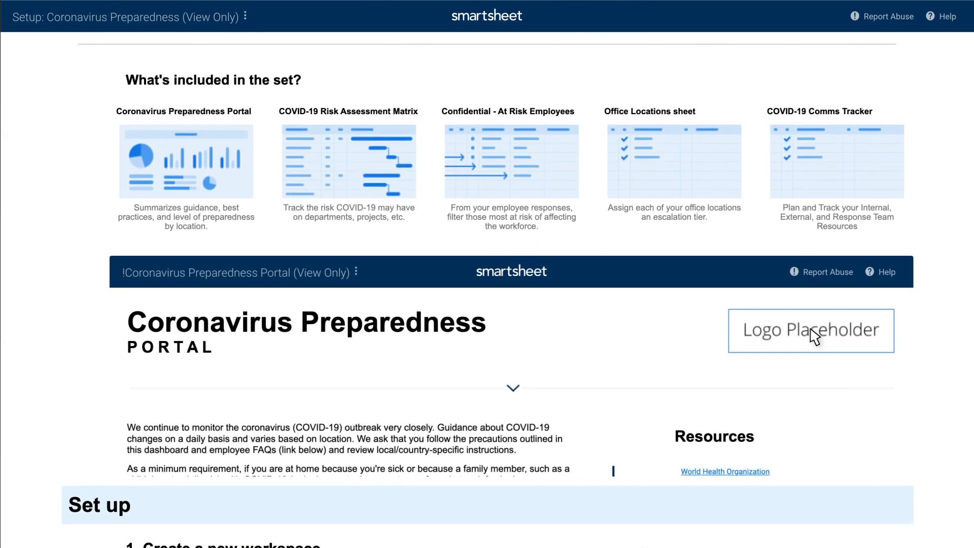
{"action": "scroll", "coordinate": [814, 336], "scroll_direction": "up", "scroll_amount": 3}
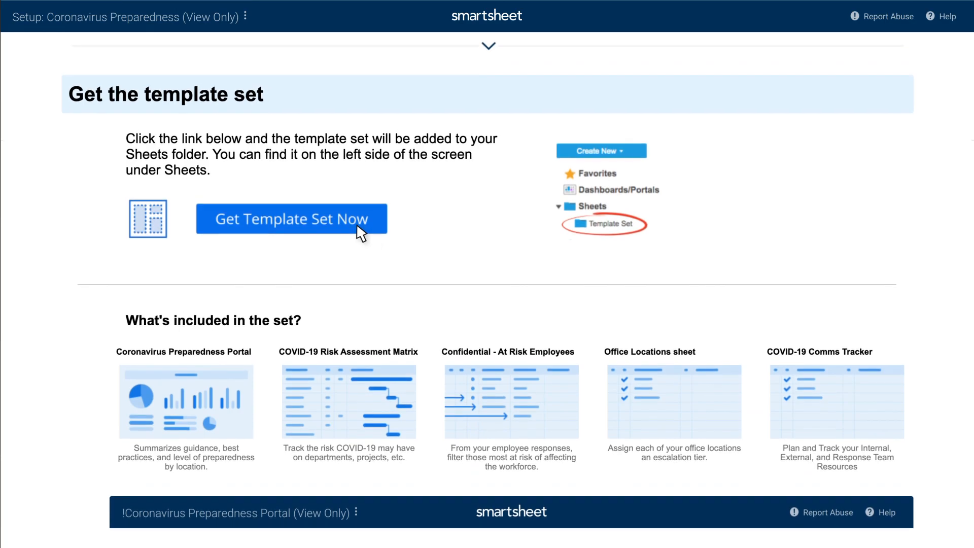
{"action": "left_click", "coordinate": [357, 226]}
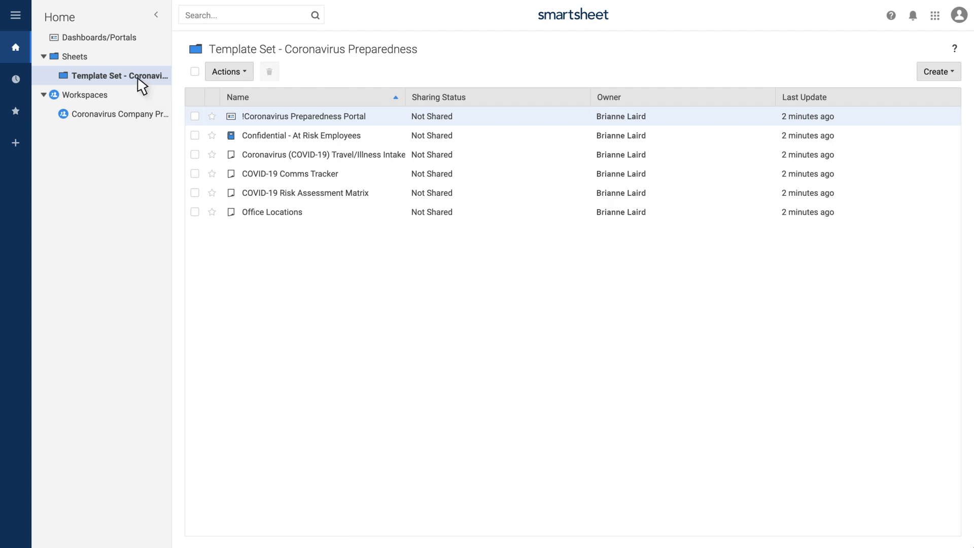
{"action": "left_click_drag", "start_coordinate": [138, 78], "coordinate": [133, 115]}
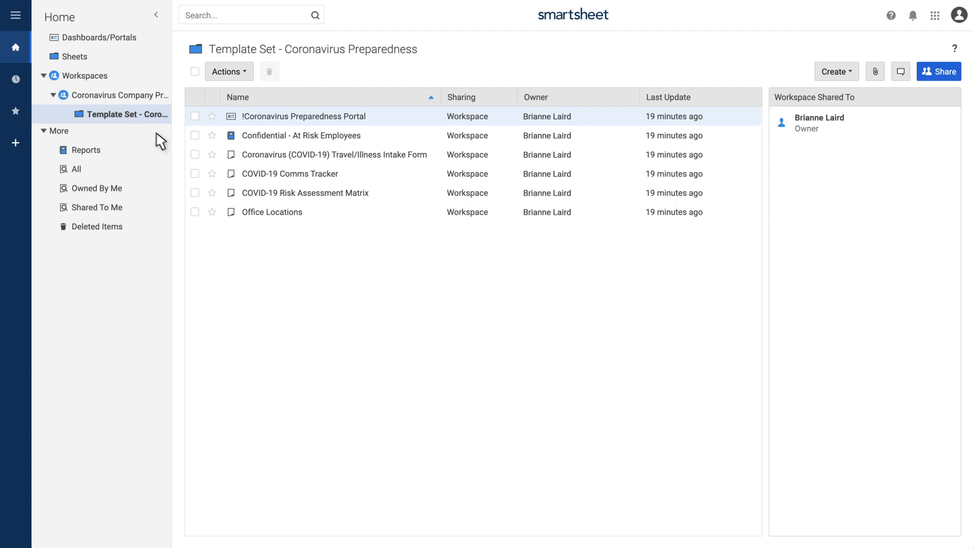
Open the Office Locations sheet and examine the Tier Symbol and Tier choices available for Bellevue
{"action": "left_click", "coordinate": [269, 212]}
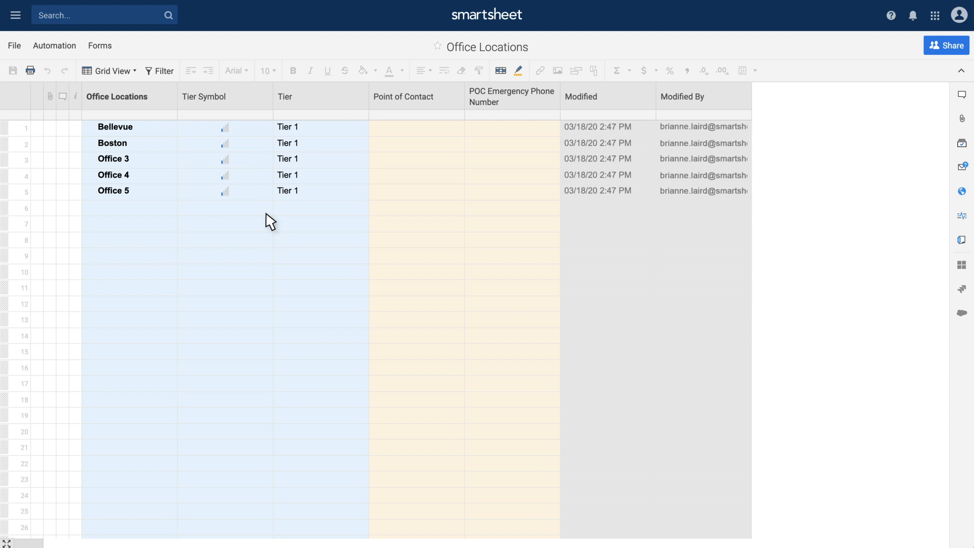
{"action": "left_click", "coordinate": [265, 131]}
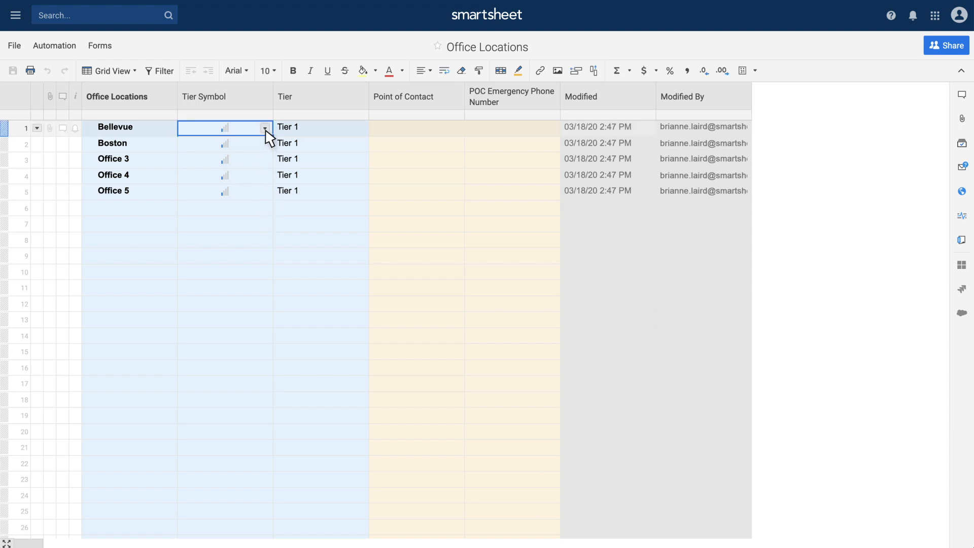
{"action": "left_click", "coordinate": [264, 129]}
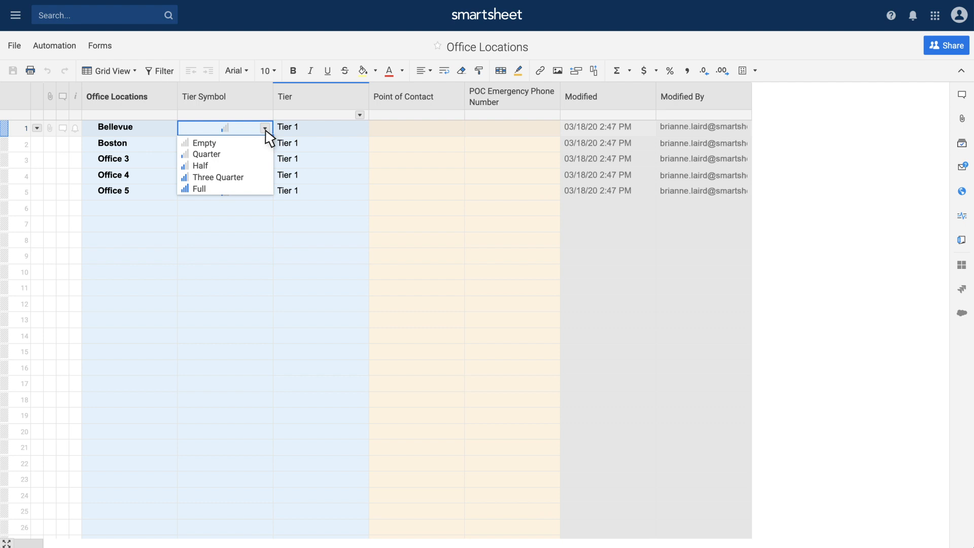
{"action": "left_click", "coordinate": [356, 130]}
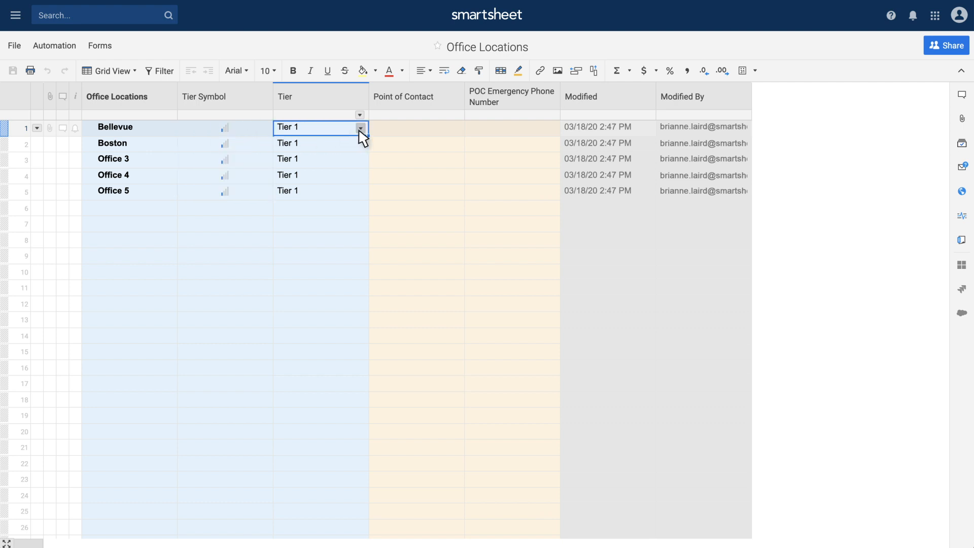
{"action": "left_click", "coordinate": [360, 128]}
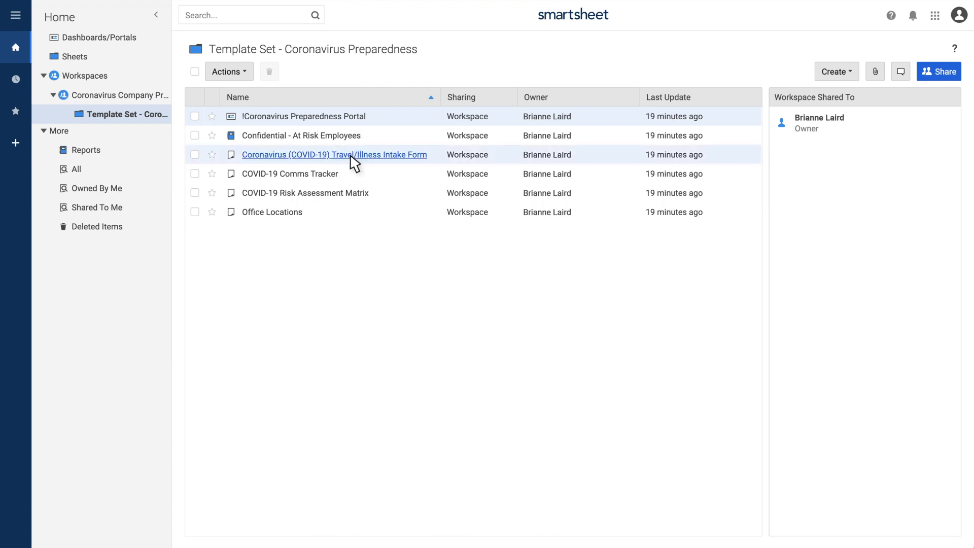
Open the Coronavirus (COVID-19) Travel/Illness Intake Form sheet and inspect the Office location cell of Example 1
{"action": "left_click", "coordinate": [350, 155]}
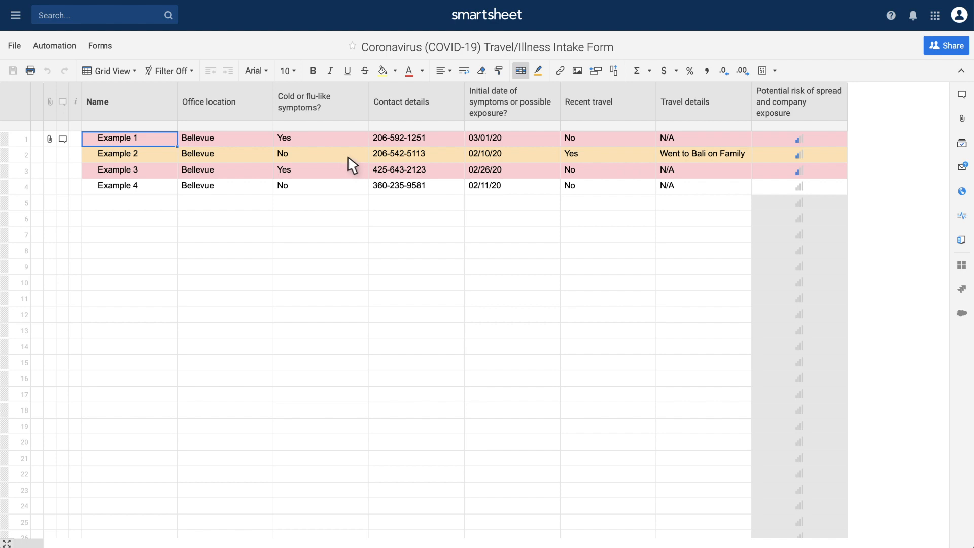
{"action": "left_click", "coordinate": [256, 139]}
{"action": "left_click", "coordinate": [264, 140]}
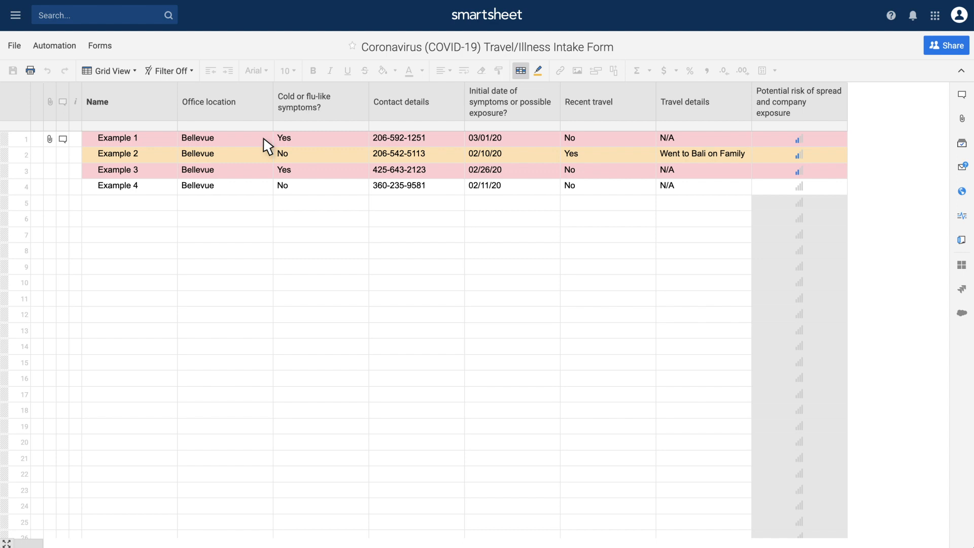
Open the sheet's existing intake form for editing, review its fields from the description to Travel details, and exit without saving
{"action": "left_click", "coordinate": [104, 49]}
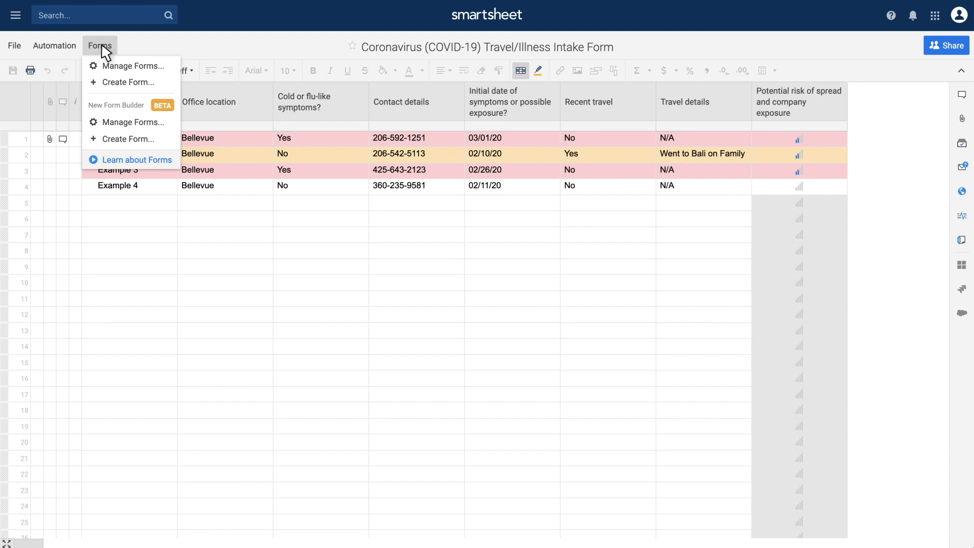
{"action": "left_click", "coordinate": [105, 71]}
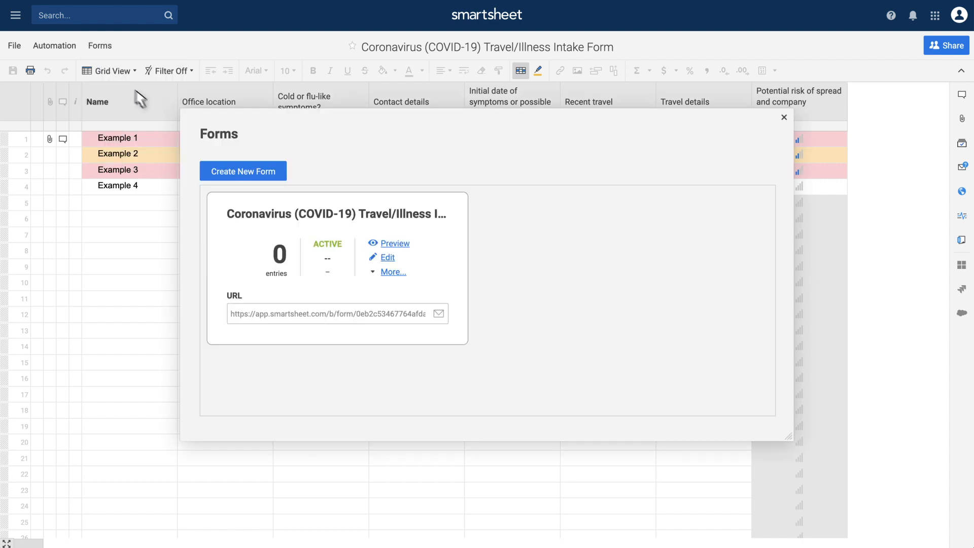
{"action": "left_click", "coordinate": [387, 258]}
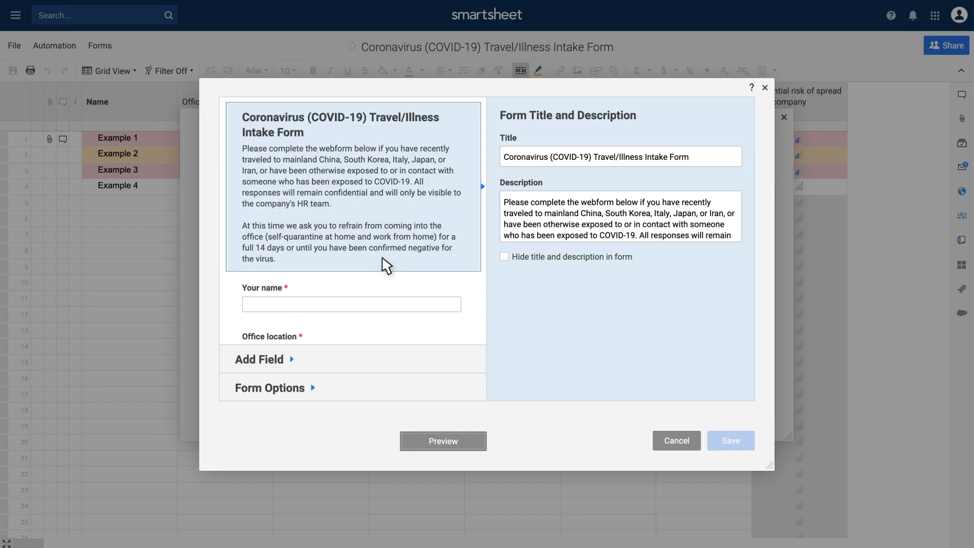
{"action": "scroll", "coordinate": [387, 265], "scroll_direction": "down", "scroll_amount": 5}
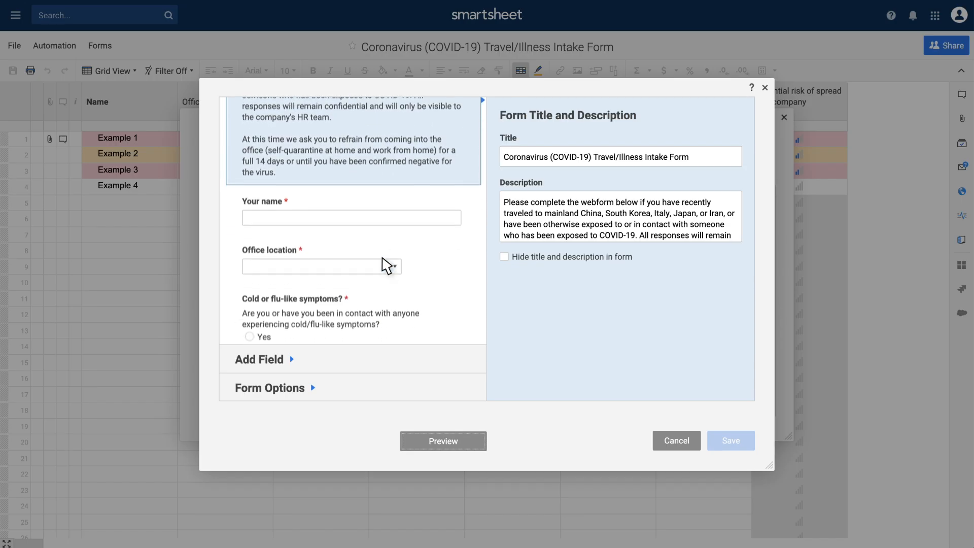
{"action": "scroll", "coordinate": [387, 265], "scroll_direction": "down", "scroll_amount": 6}
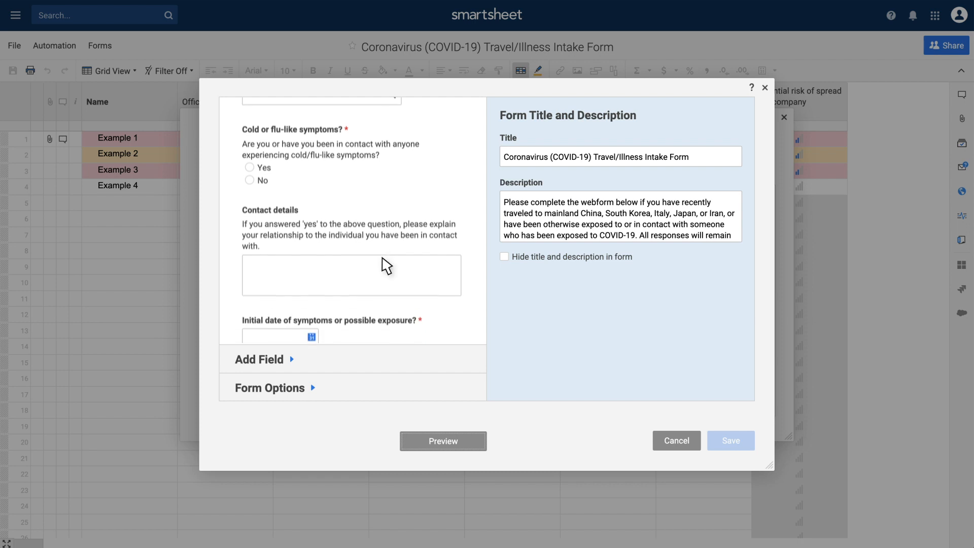
{"action": "scroll", "coordinate": [383, 259], "scroll_direction": "down", "scroll_amount": 4}
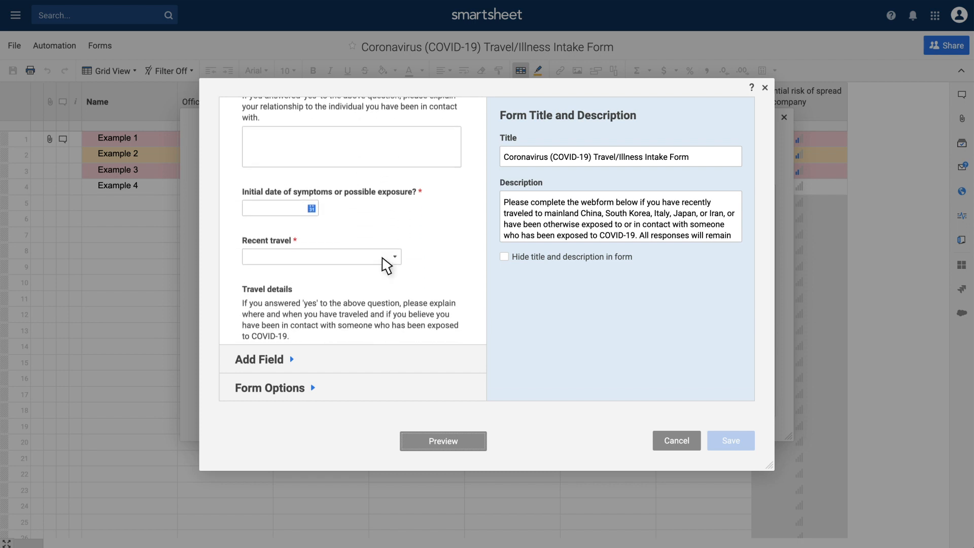
{"action": "scroll", "coordinate": [386, 265], "scroll_direction": "down", "scroll_amount": 2}
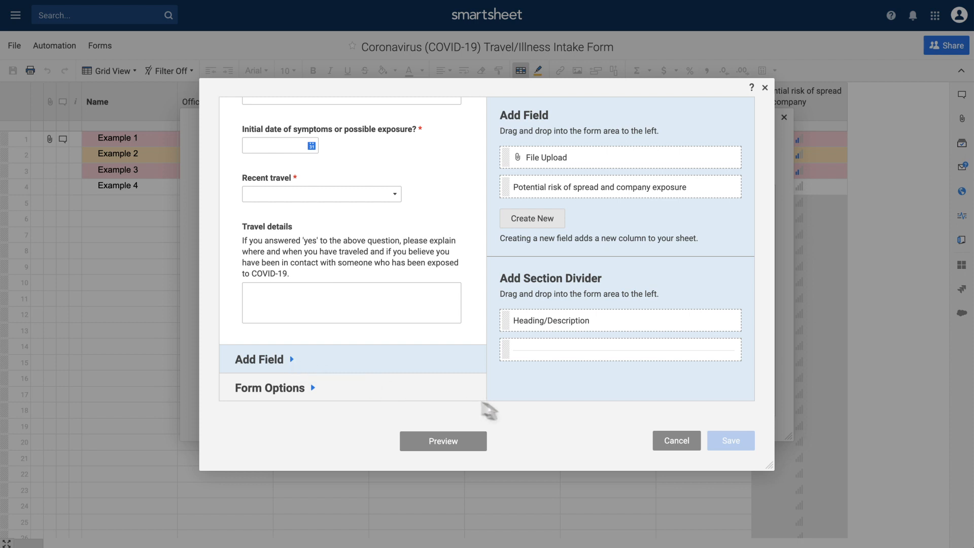
{"action": "left_click", "coordinate": [677, 444]}
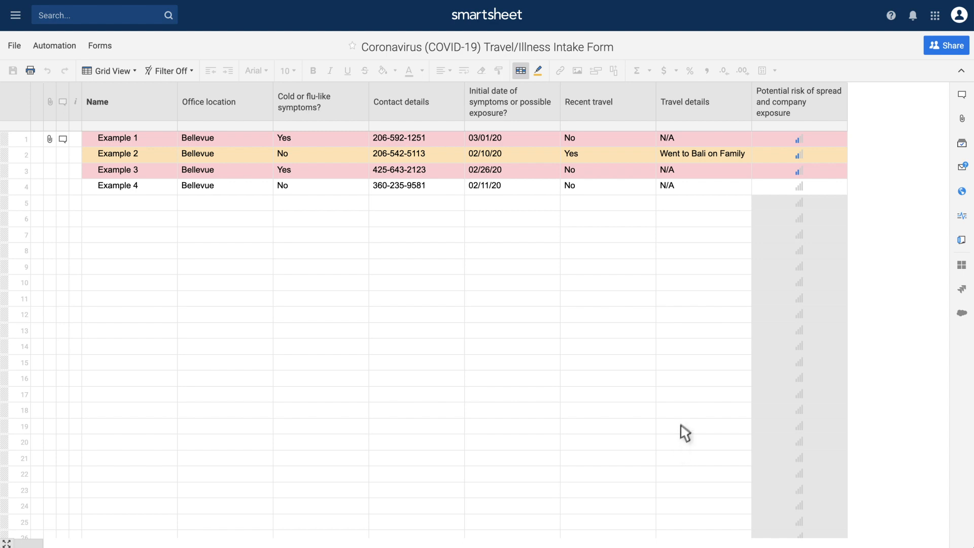
Inspect the potential risk of spread formula in the Example 1 row and look at the sheet's automation options
{"action": "left_click", "coordinate": [808, 142]}
{"action": "left_click", "coordinate": [810, 142]}
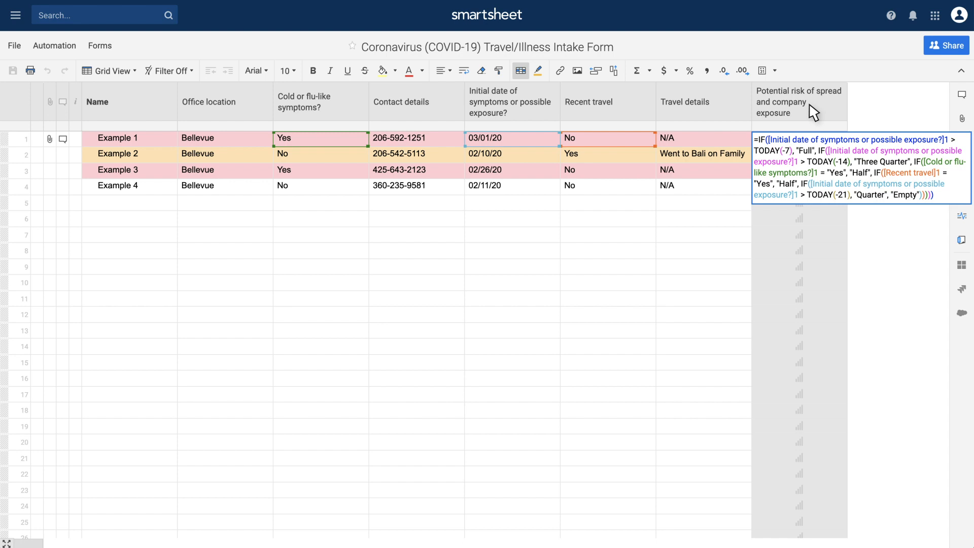
{"action": "key", "text": "Return"}
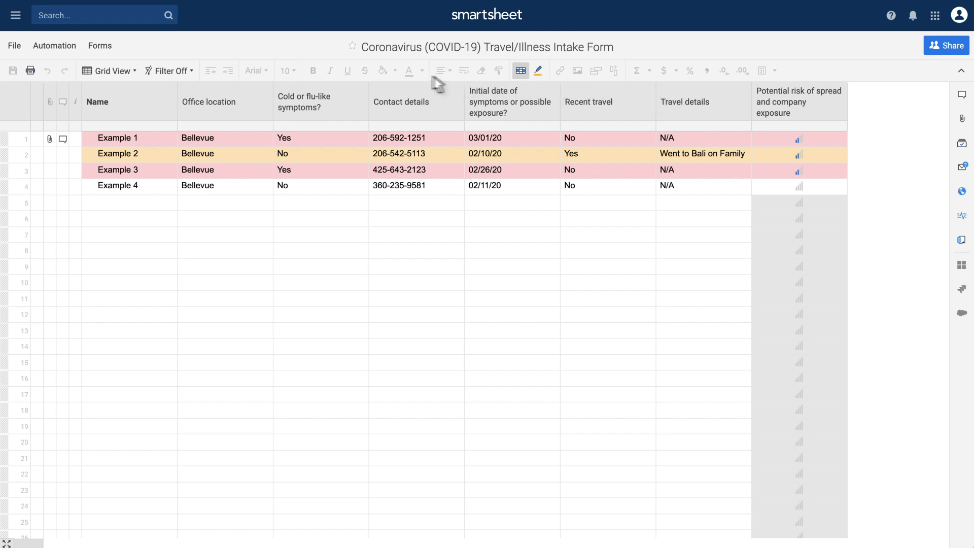
{"action": "left_click", "coordinate": [55, 47]}
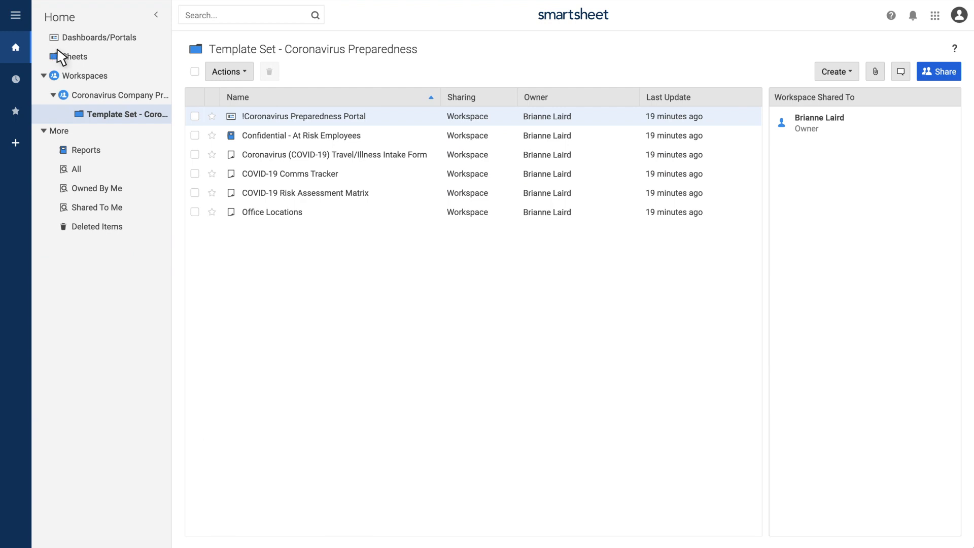
Open the !Coronavirus Preparedness Portal dashboard and publish it as Read Only - Full, available to anyone with the link
{"action": "left_click", "coordinate": [264, 122]}
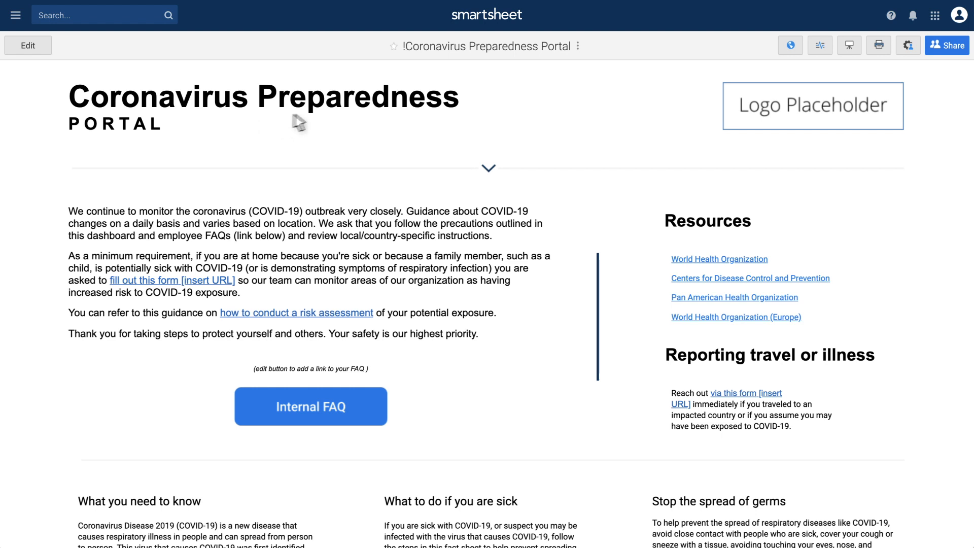
{"action": "left_click", "coordinate": [790, 46]}
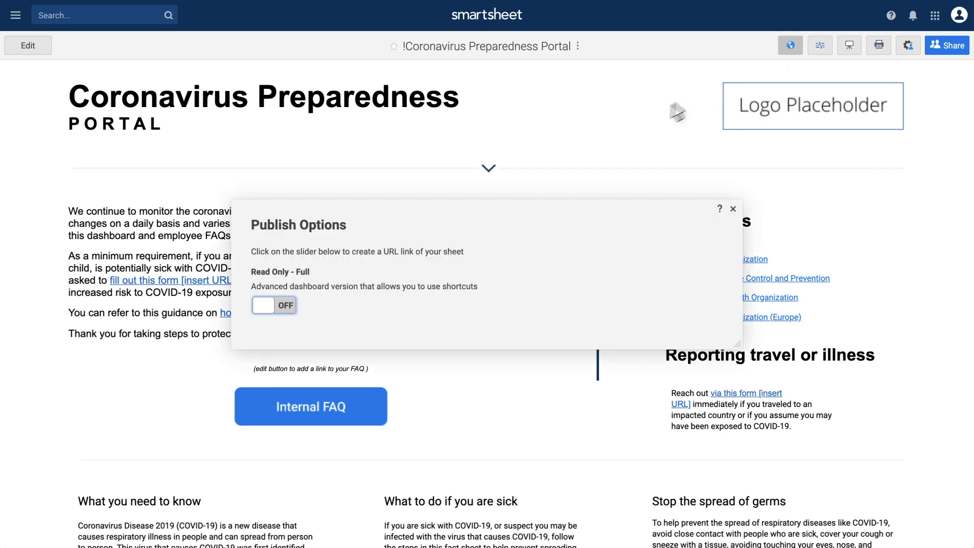
{"action": "left_click", "coordinate": [269, 308]}
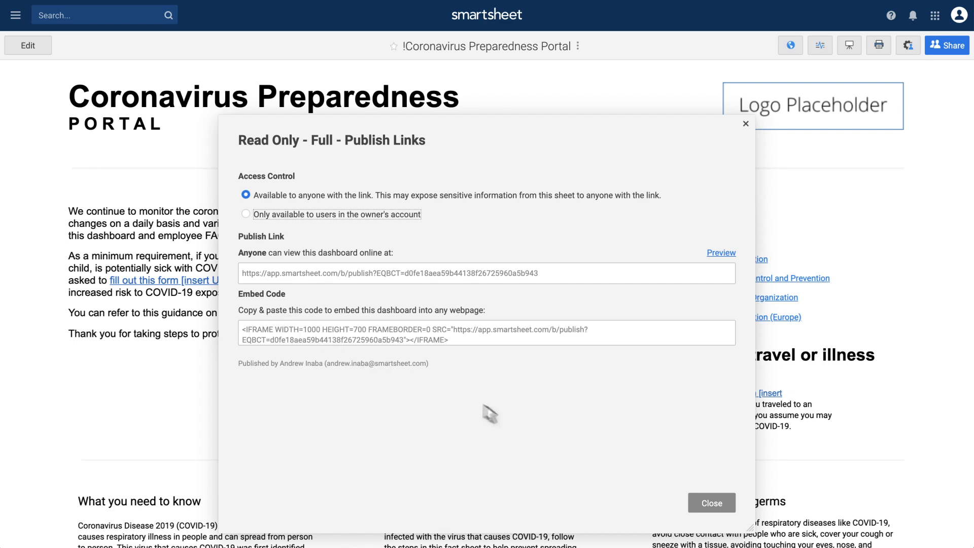
{"action": "left_click", "coordinate": [707, 511]}
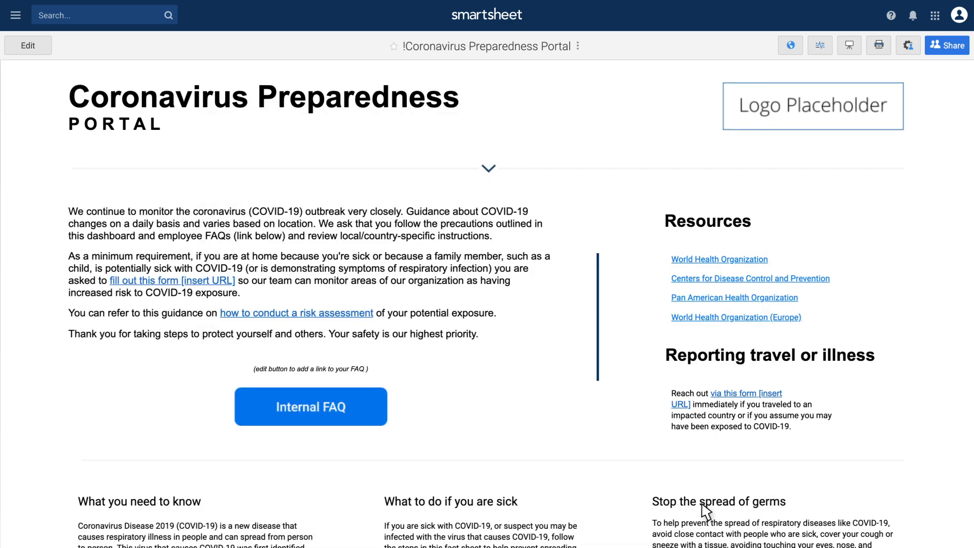
Review the portal dashboard from the introduction and fact sheets down to the office tiers under Preparing for and responding to potential local impact
{"action": "scroll", "coordinate": [702, 503], "scroll_direction": "down", "scroll_amount": 3}
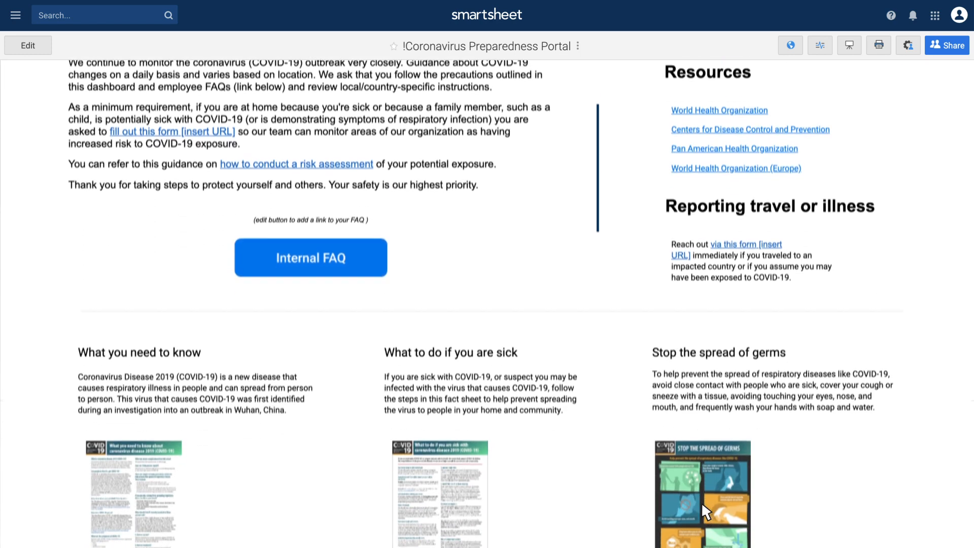
{"action": "scroll", "coordinate": [702, 503], "scroll_direction": "down", "scroll_amount": 3}
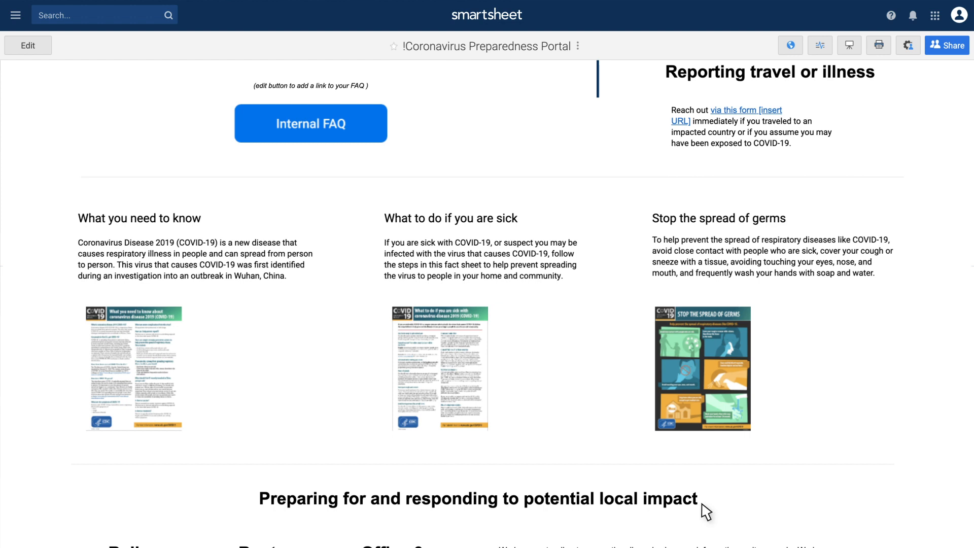
{"action": "scroll", "coordinate": [706, 510], "scroll_direction": "down", "scroll_amount": 3}
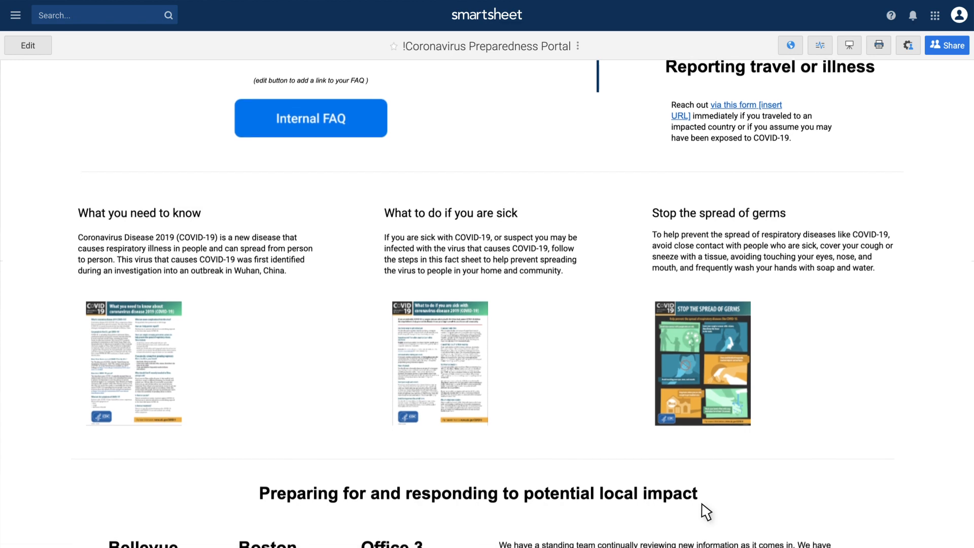
{"action": "scroll", "coordinate": [705, 510], "scroll_direction": "down", "scroll_amount": 5}
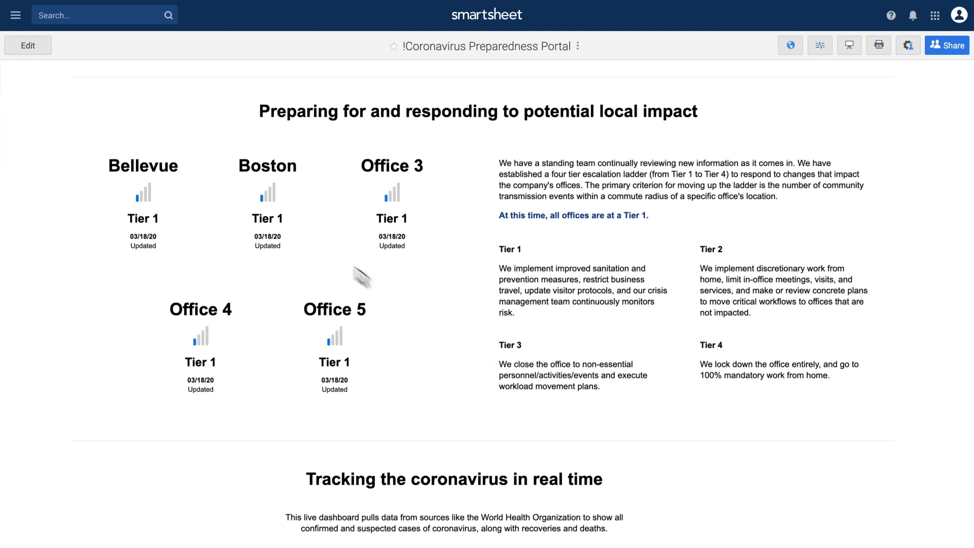
Put the portal dashboard into edit mode and look at the widget types that can be added, without adding one
{"action": "left_click", "coordinate": [31, 47]}
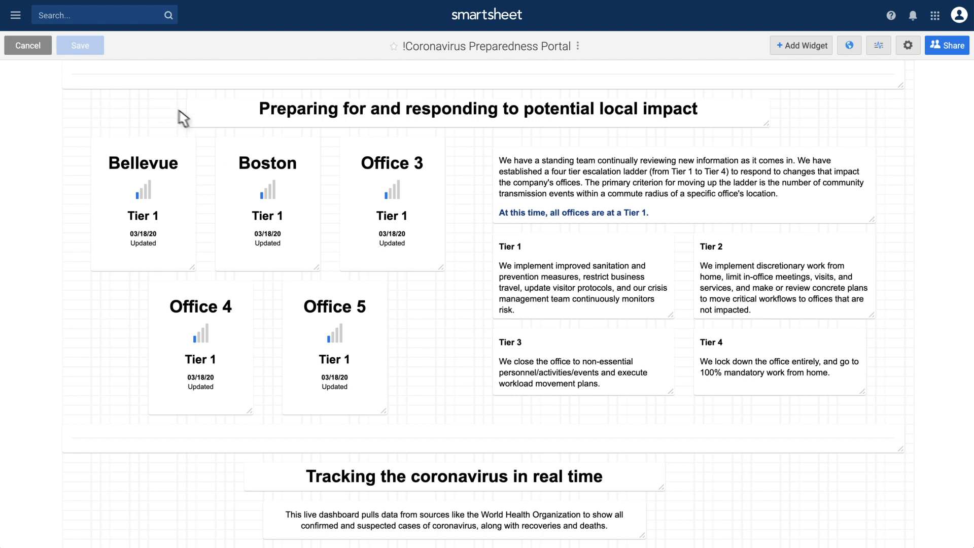
{"action": "mouse_move", "coordinate": [272, 149]}
{"action": "left_click", "coordinate": [802, 45]}
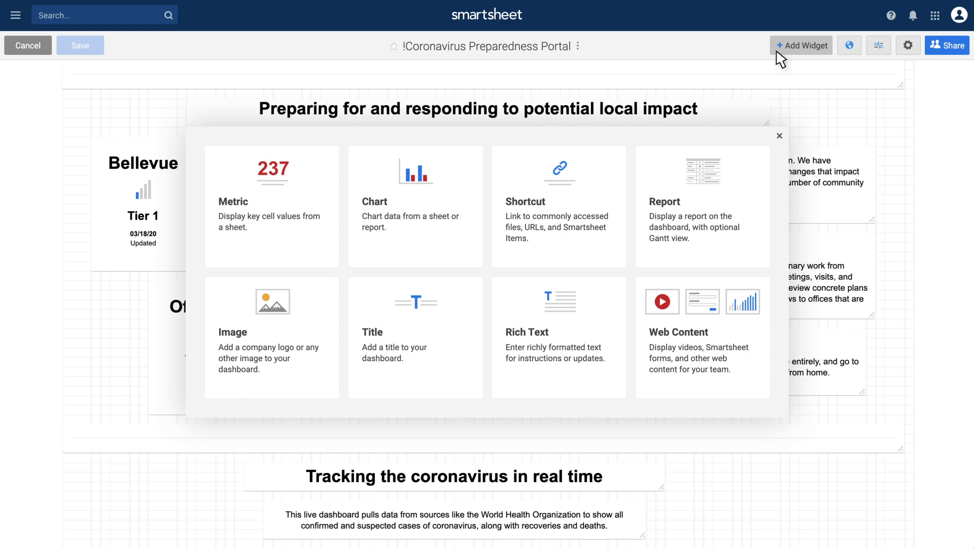
{"action": "left_click", "coordinate": [777, 52]}
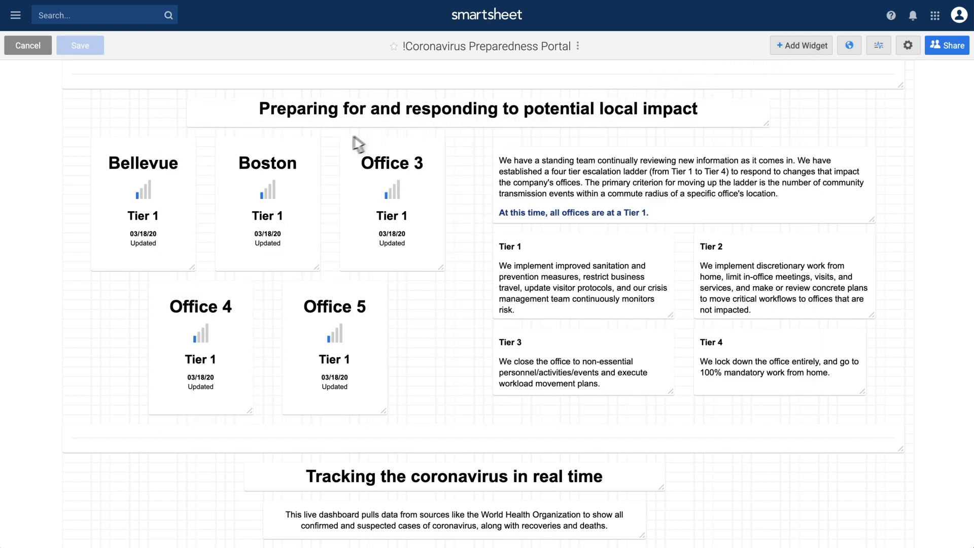
Inspect the Boston metric widget's data source in the Office Locations sheet and leave the widget and dashboard editing without changes
{"action": "mouse_move", "coordinate": [307, 152]}
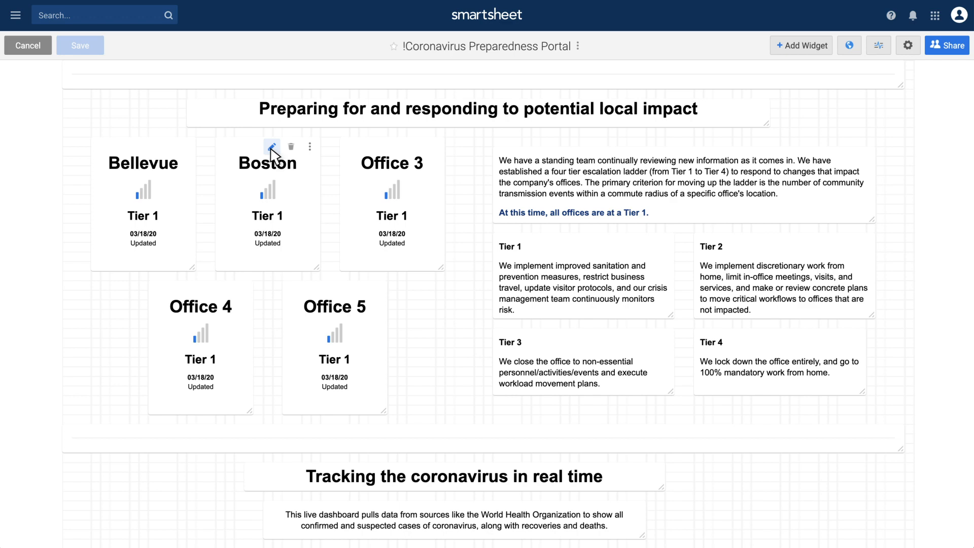
{"action": "left_click", "coordinate": [272, 148]}
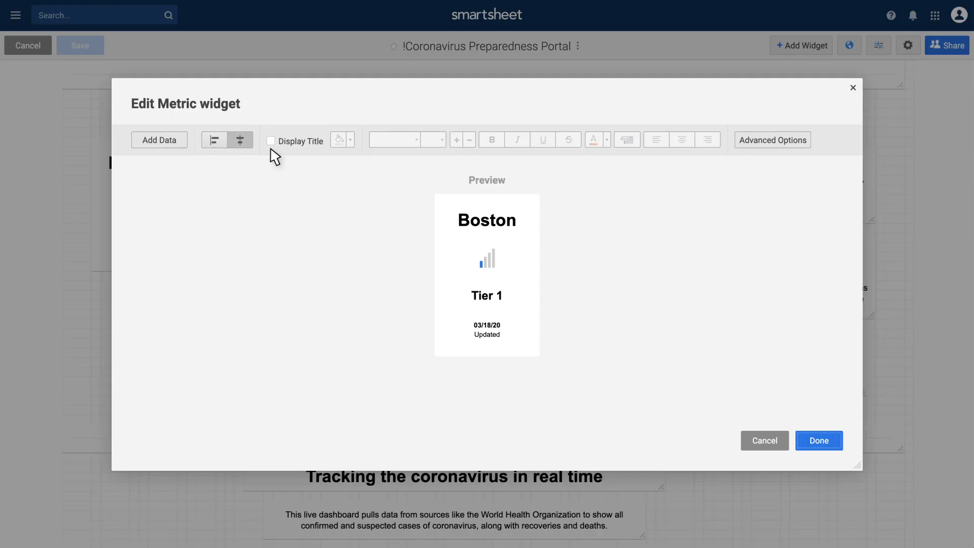
{"action": "left_click", "coordinate": [157, 141]}
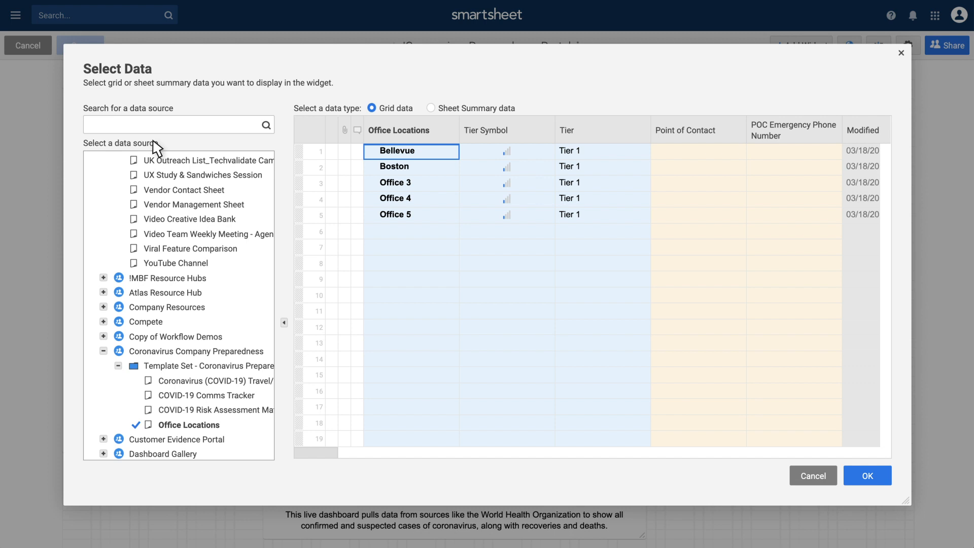
{"action": "left_click", "coordinate": [794, 475]}
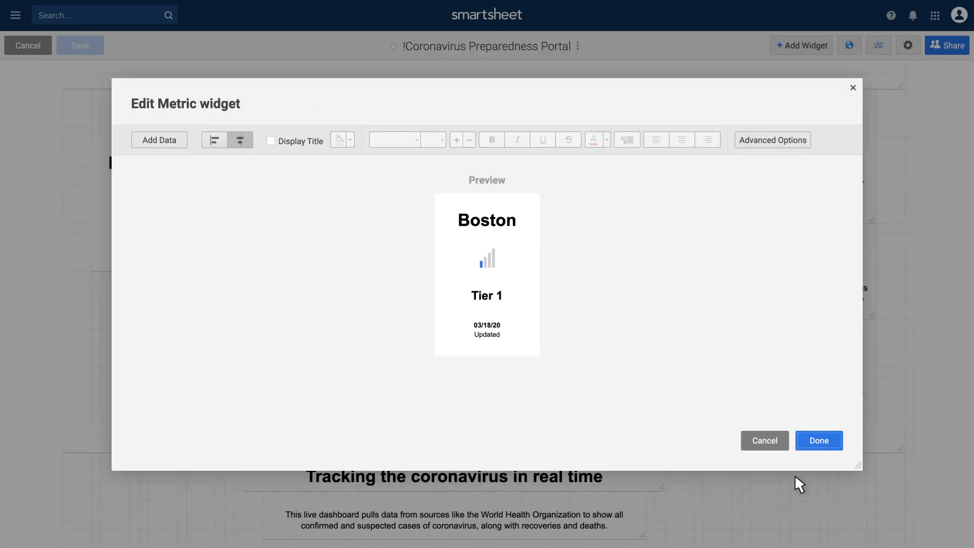
{"action": "left_click", "coordinate": [765, 441]}
Review the dashboard's real-time coronavirus tracking section and the placeholder for the travel and exposure form
{"action": "scroll", "coordinate": [762, 442], "scroll_direction": "down", "scroll_amount": 7}
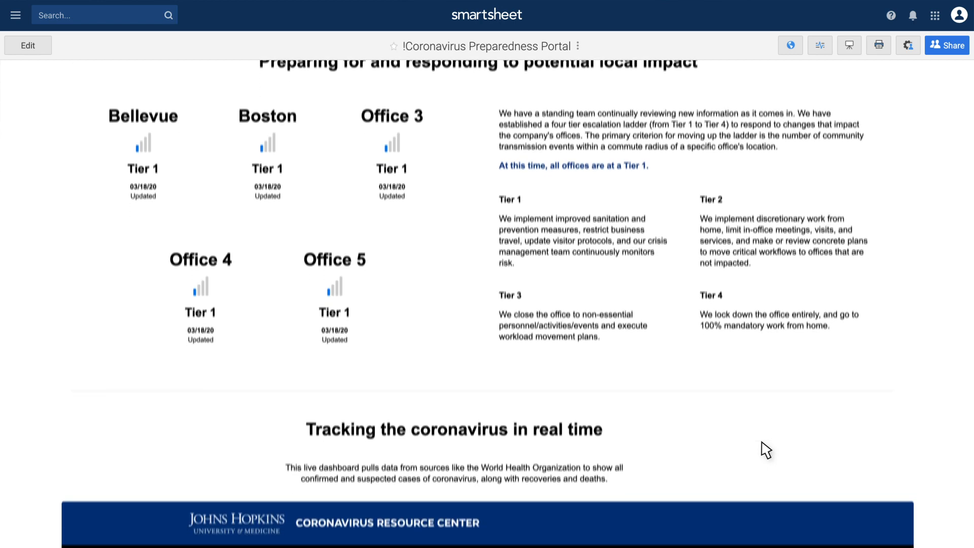
{"action": "scroll", "coordinate": [762, 444], "scroll_direction": "down", "scroll_amount": 8}
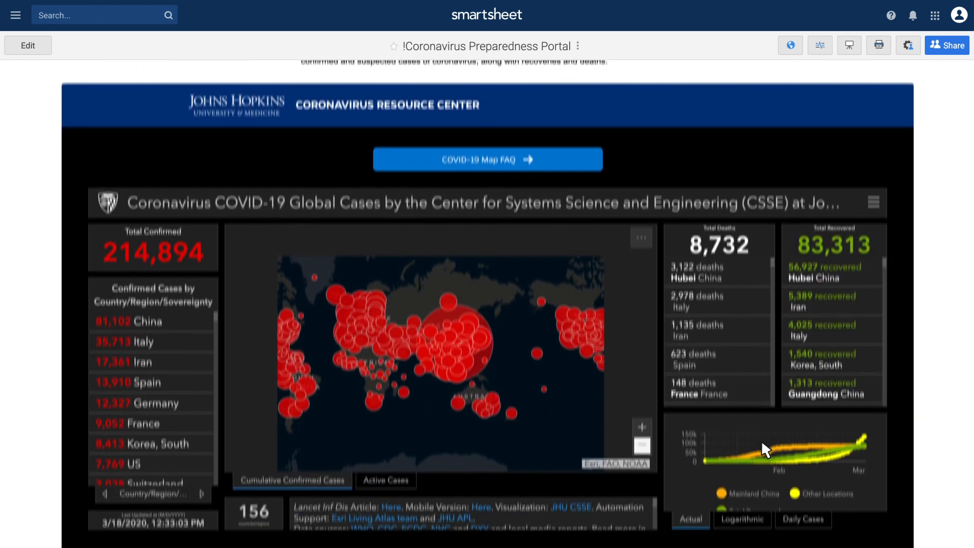
{"action": "scroll", "coordinate": [766, 450], "scroll_direction": "down", "scroll_amount": 4}
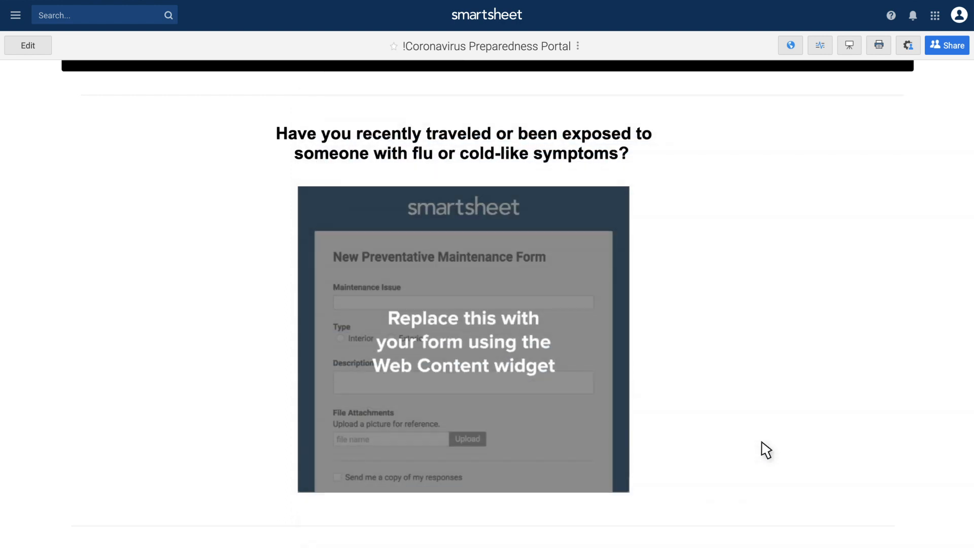
{"action": "scroll", "coordinate": [766, 450], "scroll_direction": "up", "scroll_amount": 7}
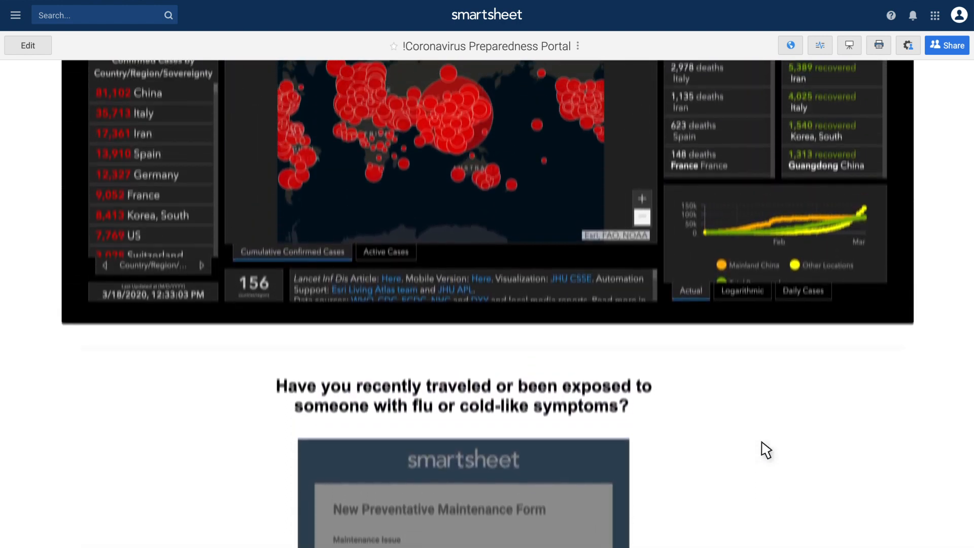
{"action": "scroll", "coordinate": [766, 450], "scroll_direction": "up", "scroll_amount": 3}
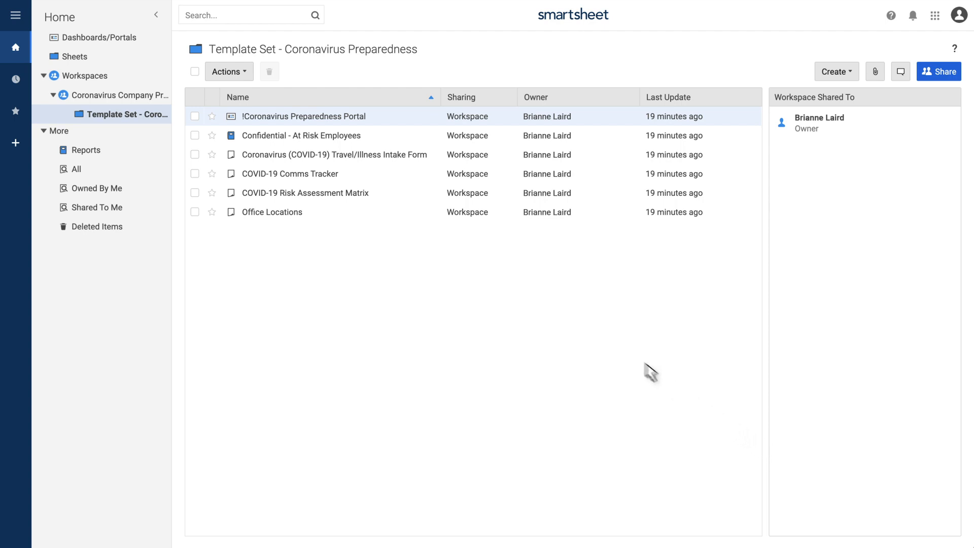
Open the COVID-19 Comms Tracker sheet from the Template Set - Coronavirus Preparedness folder
{"action": "left_click", "coordinate": [314, 137]}
{"action": "left_click", "coordinate": [322, 194]}
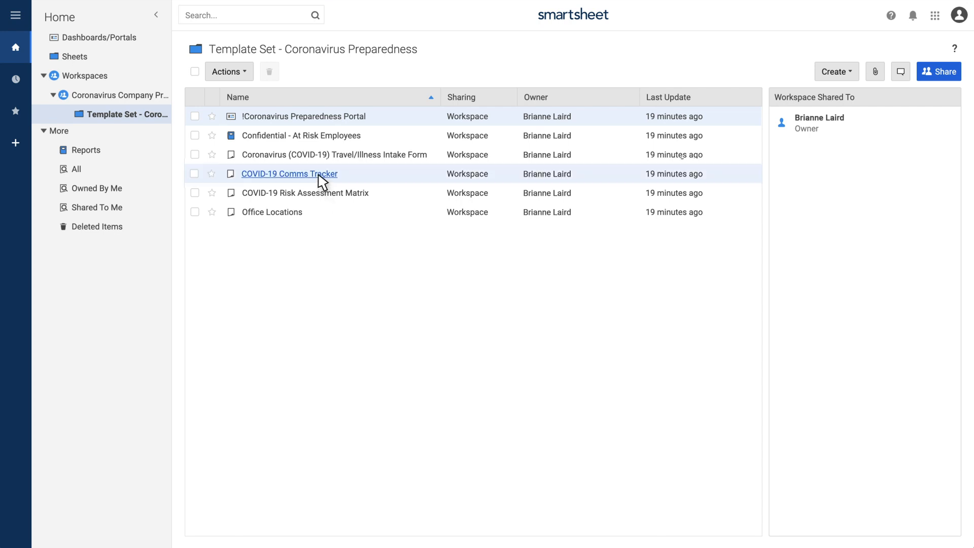
{"action": "left_click", "coordinate": [318, 175]}
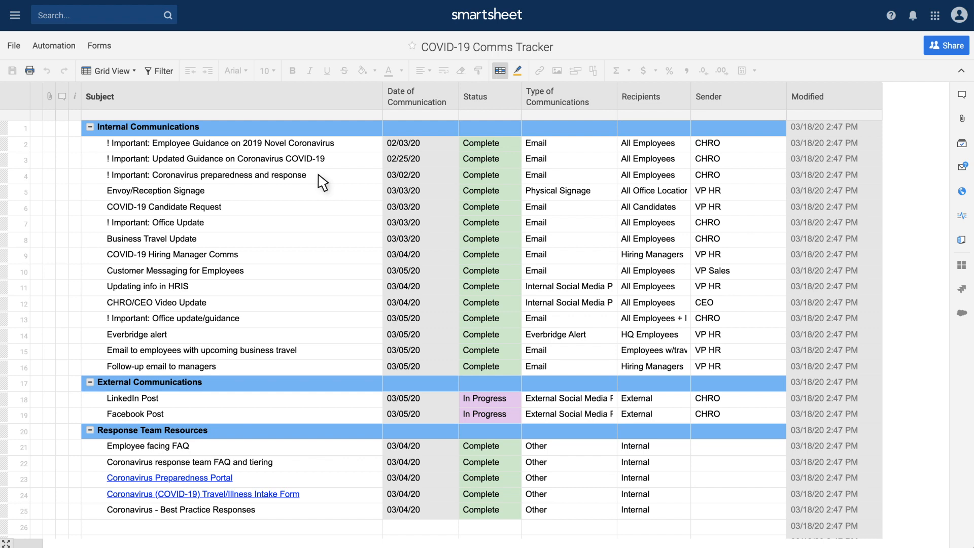